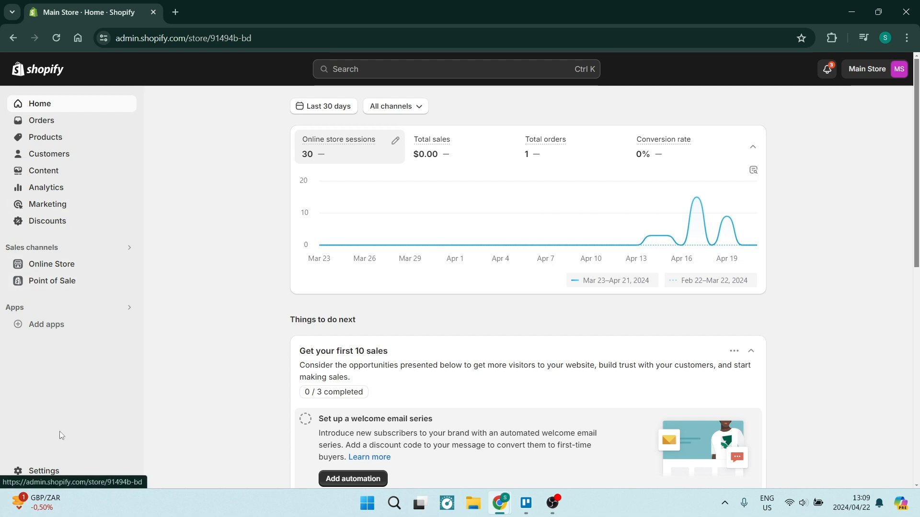
Step: Start a new product metafield definition in the store's custom data settings
{"action": "left_click", "coordinate": [36, 471]}
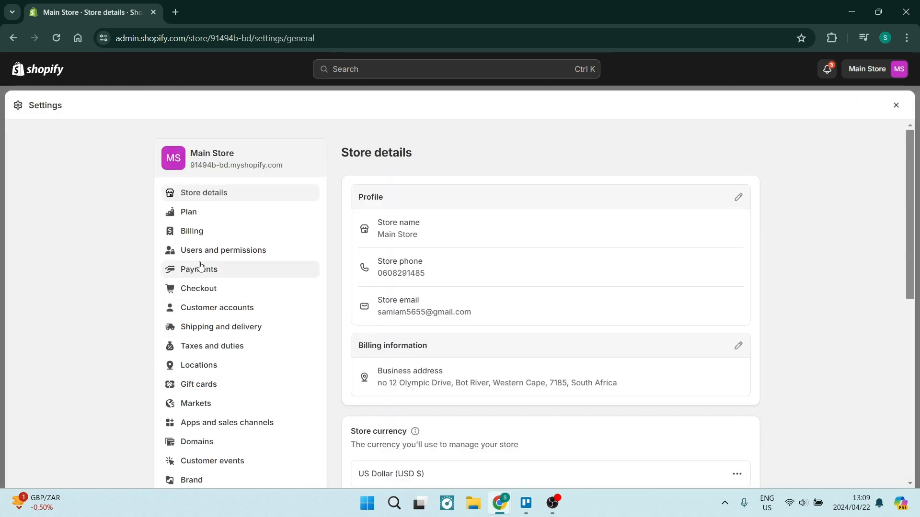
{"action": "scroll", "coordinate": [218, 352], "scroll_direction": "down", "scroll_amount": 5}
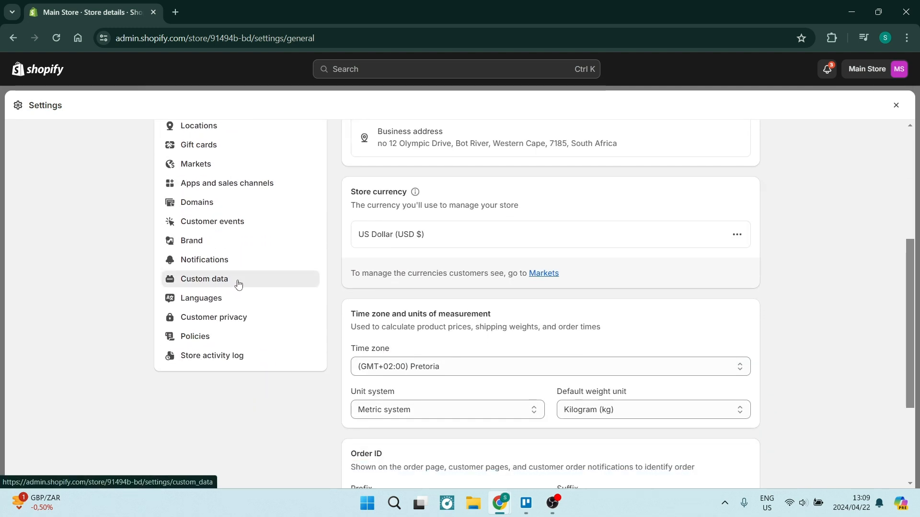
{"action": "left_click", "coordinate": [239, 284]}
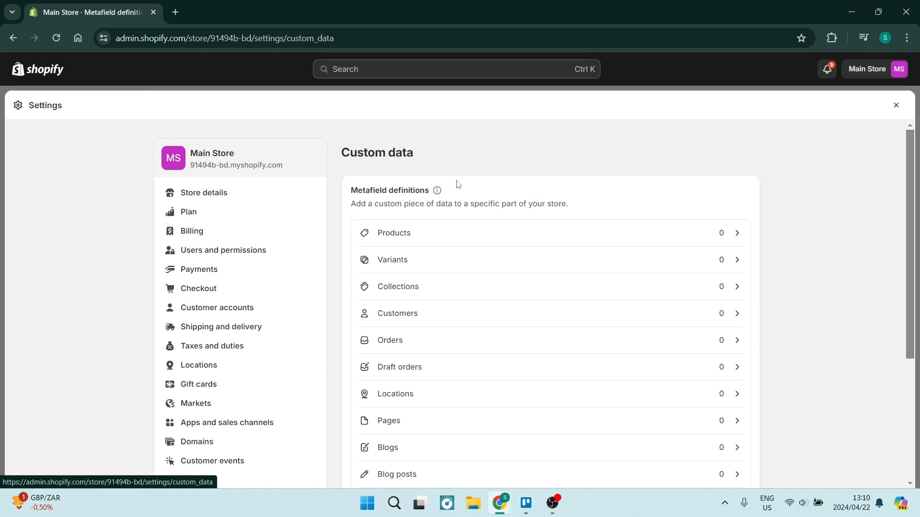
{"action": "left_click", "coordinate": [444, 238]}
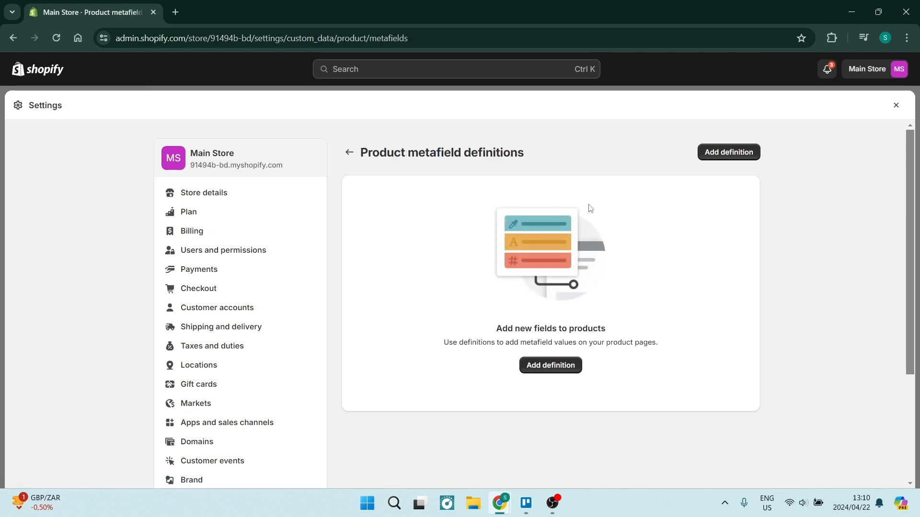
{"action": "left_click", "coordinate": [709, 152]}
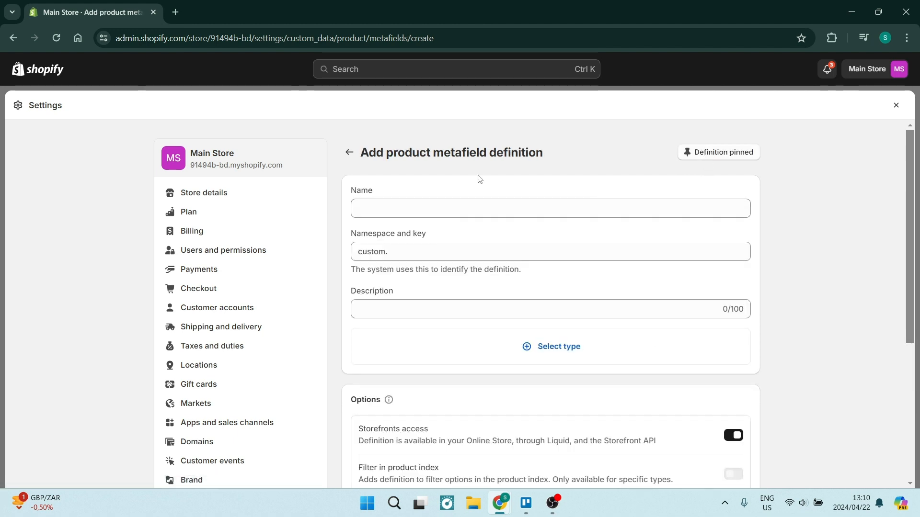
Step: Name the metafield definition "Care Instructions" and enter "Care Instructions" as its description
{"action": "left_click", "coordinate": [423, 209]}
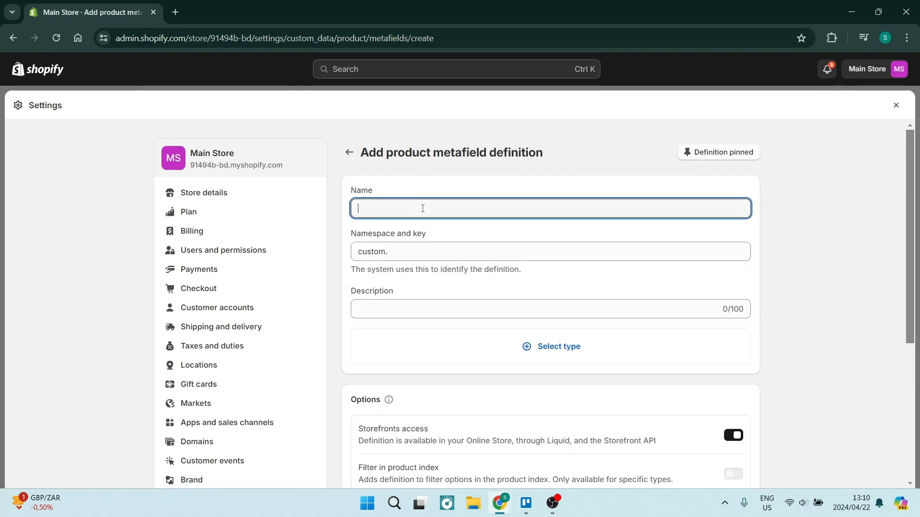
{"action": "type", "text": "C"}
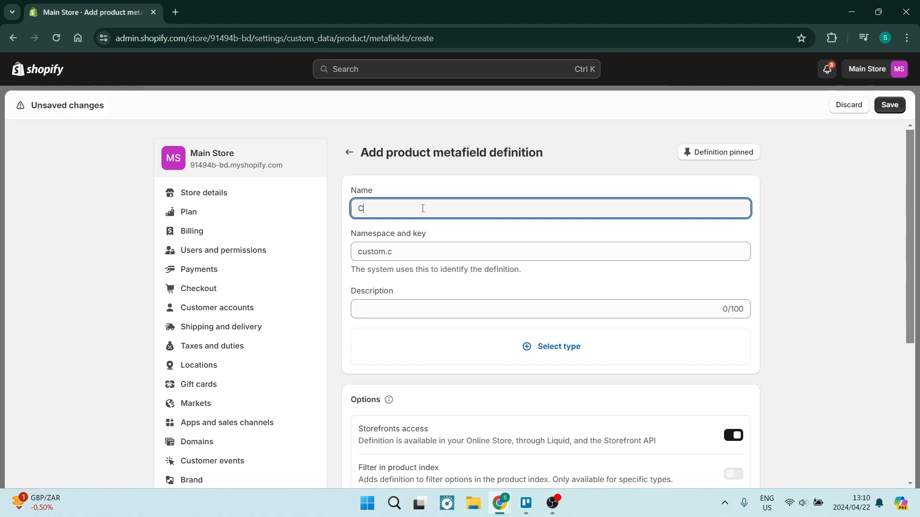
{"action": "type", "text": "are I"}
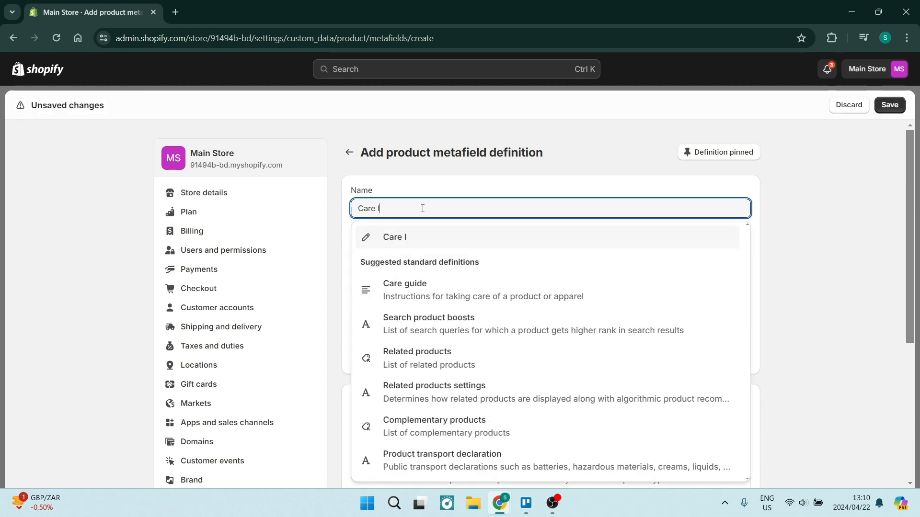
{"action": "type", "text": "nstructions"}
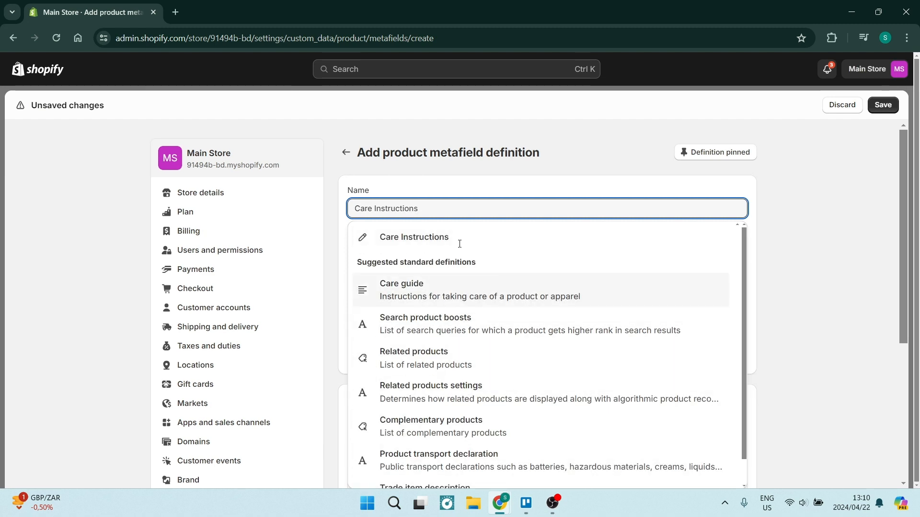
{"action": "left_click", "coordinate": [450, 190]}
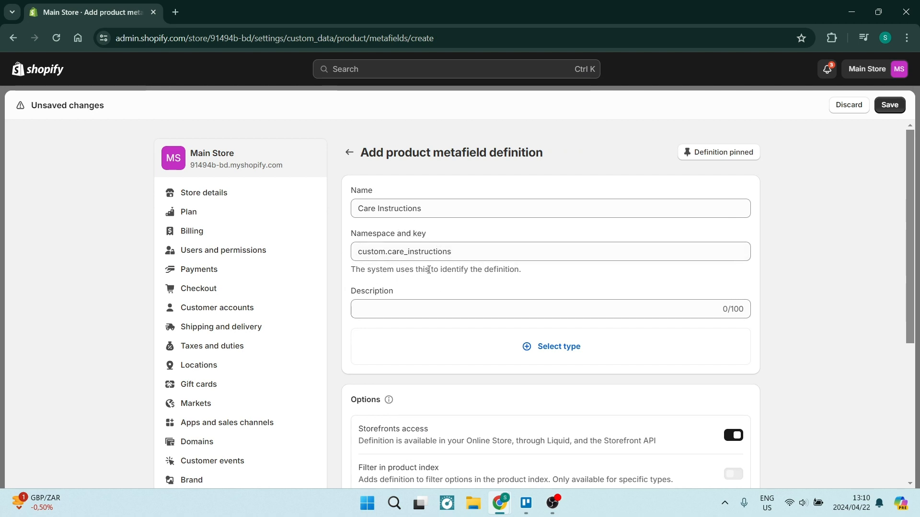
{"action": "left_click", "coordinate": [483, 309]}
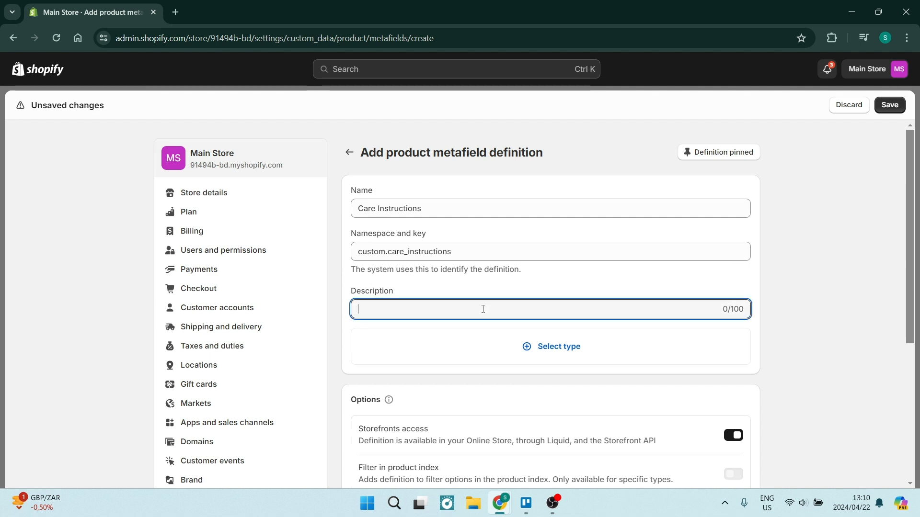
{"action": "type", "text": "Care Instructions"}
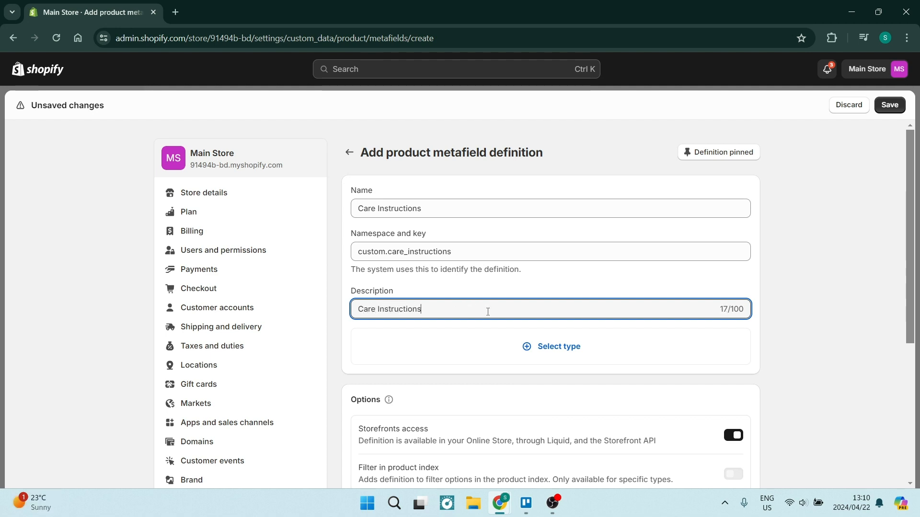
Step: Set the content type of the metafield definition to Single line text
{"action": "left_click", "coordinate": [541, 352]}
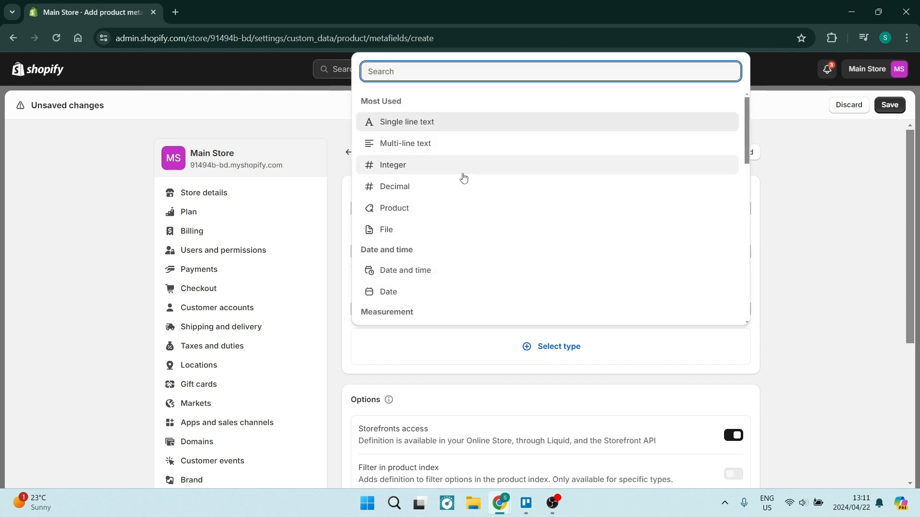
{"action": "scroll", "coordinate": [477, 221], "scroll_direction": "down", "scroll_amount": 2}
{"action": "scroll", "coordinate": [477, 224], "scroll_direction": "down", "scroll_amount": 5}
{"action": "scroll", "coordinate": [478, 226], "scroll_direction": "up", "scroll_amount": 7}
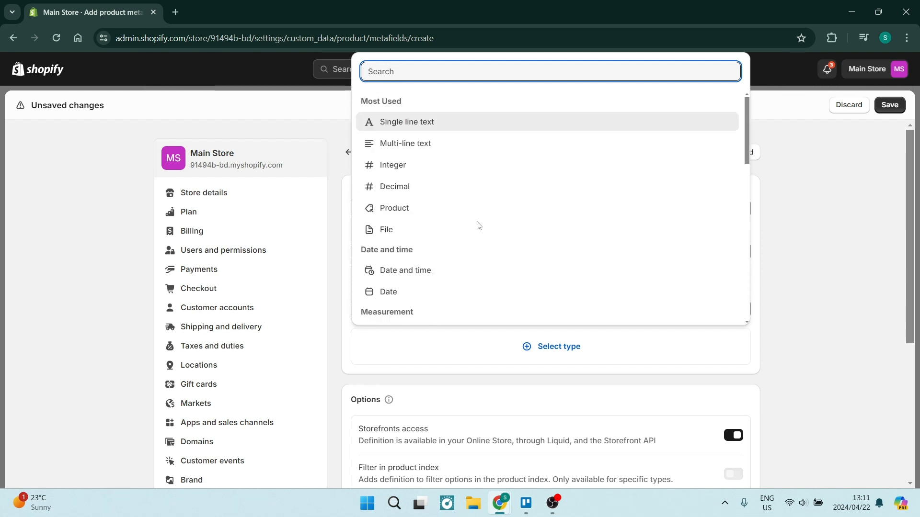
{"action": "left_click", "coordinate": [429, 126]}
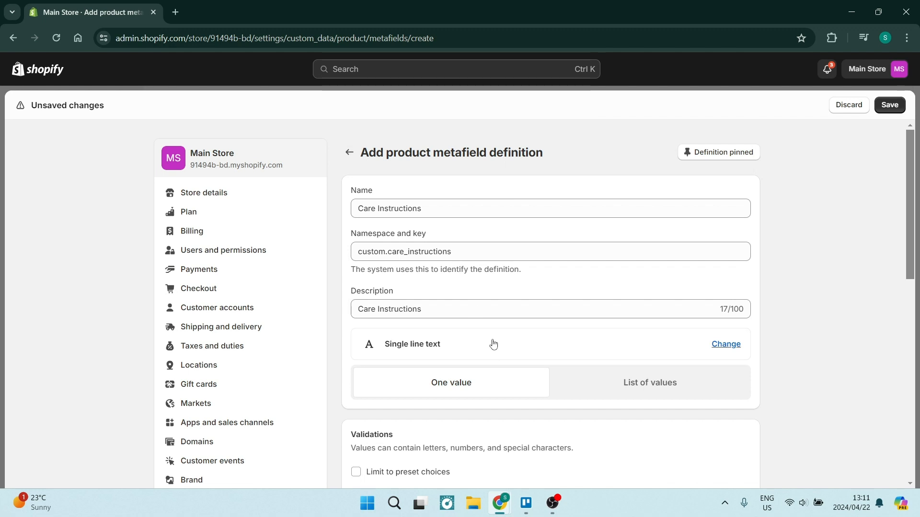
Step: Review the other content types available for the definition and keep Single line text selected
{"action": "left_click", "coordinate": [718, 345]}
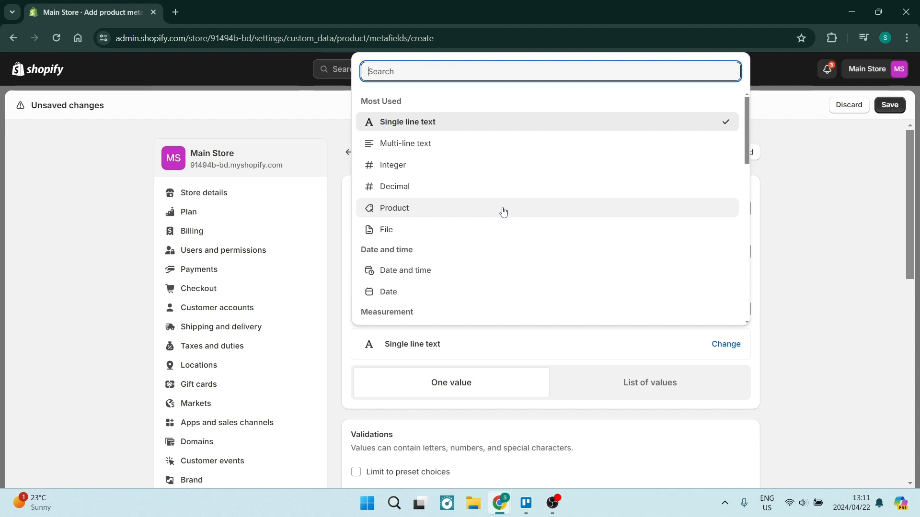
{"action": "scroll", "coordinate": [521, 230], "scroll_direction": "down", "scroll_amount": 3}
{"action": "scroll", "coordinate": [531, 223], "scroll_direction": "down", "scroll_amount": 4}
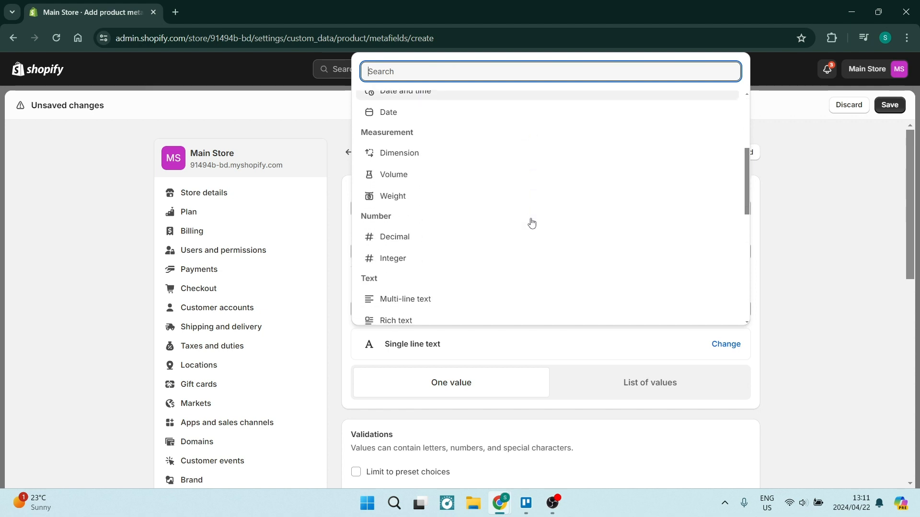
{"action": "scroll", "coordinate": [555, 285], "scroll_direction": "up", "scroll_amount": 8}
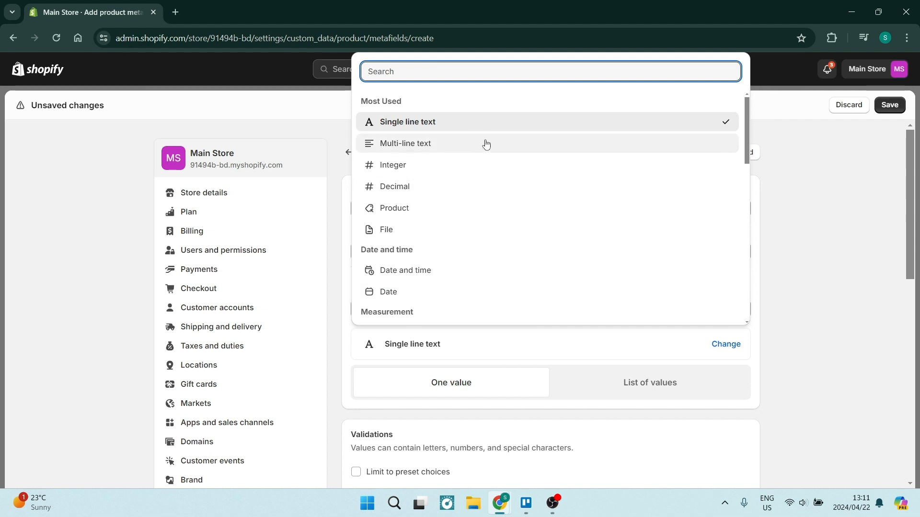
{"action": "left_click", "coordinate": [497, 126]}
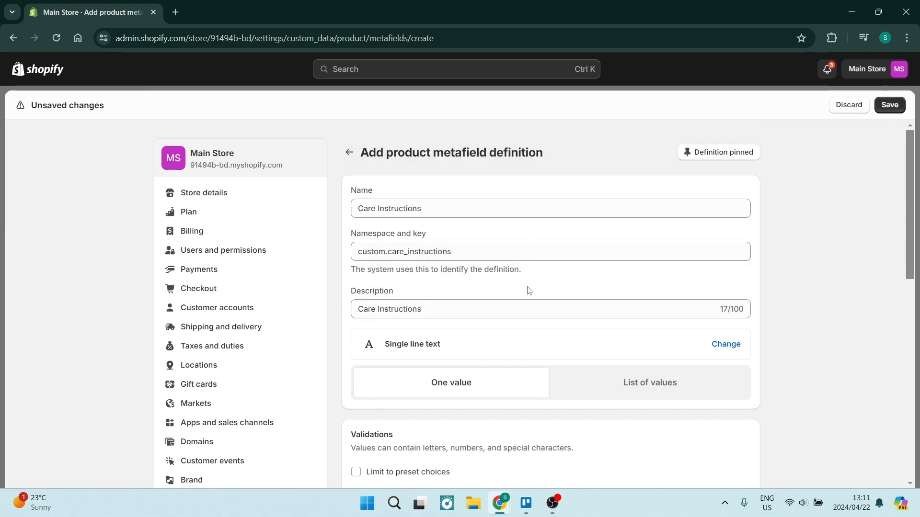
Step: Save the Care Instructions metafield definition and close the store settings
{"action": "left_click", "coordinate": [889, 105]}
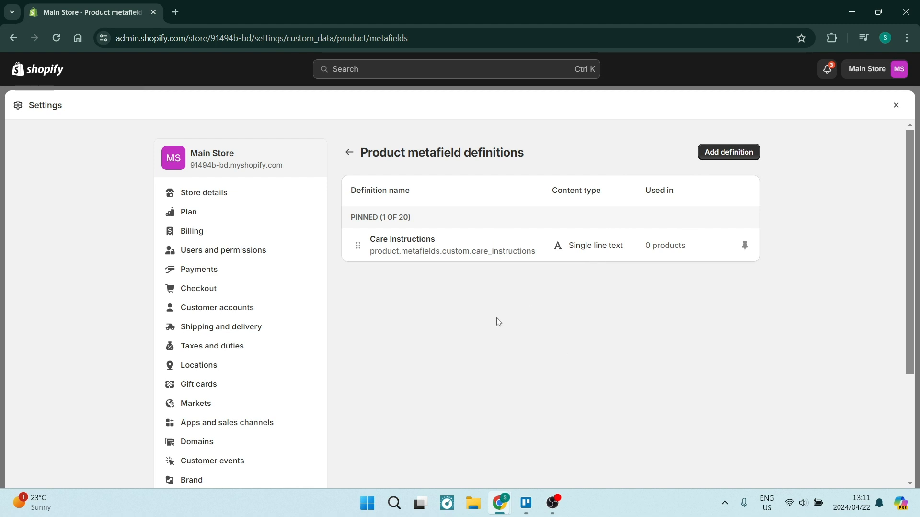
{"action": "left_click", "coordinate": [896, 107]}
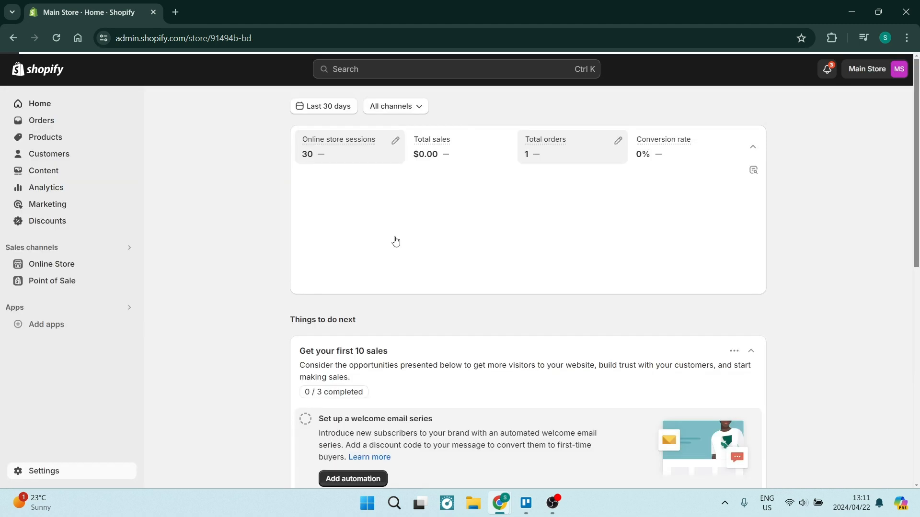
Step: Set the Care Instructions metafield of the product "A Banana Riding a Bicycle Painting" to "Wash with Boiling Water" and save the product
{"action": "left_click", "coordinate": [45, 140]}
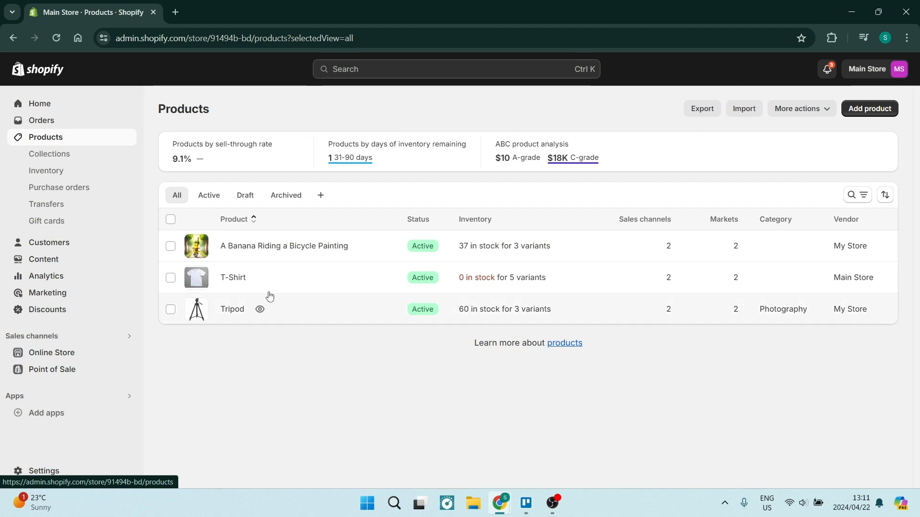
{"action": "left_click", "coordinate": [250, 247]}
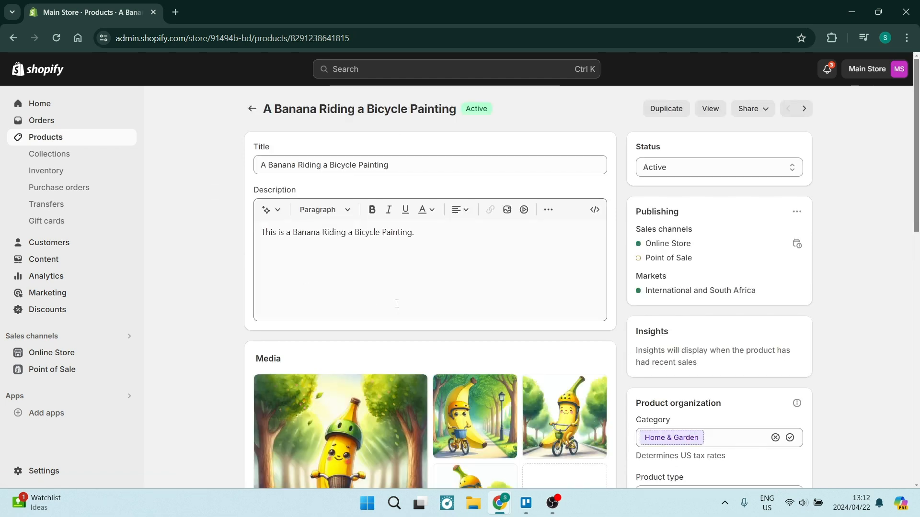
{"action": "scroll", "coordinate": [347, 287], "scroll_direction": "down", "scroll_amount": 10}
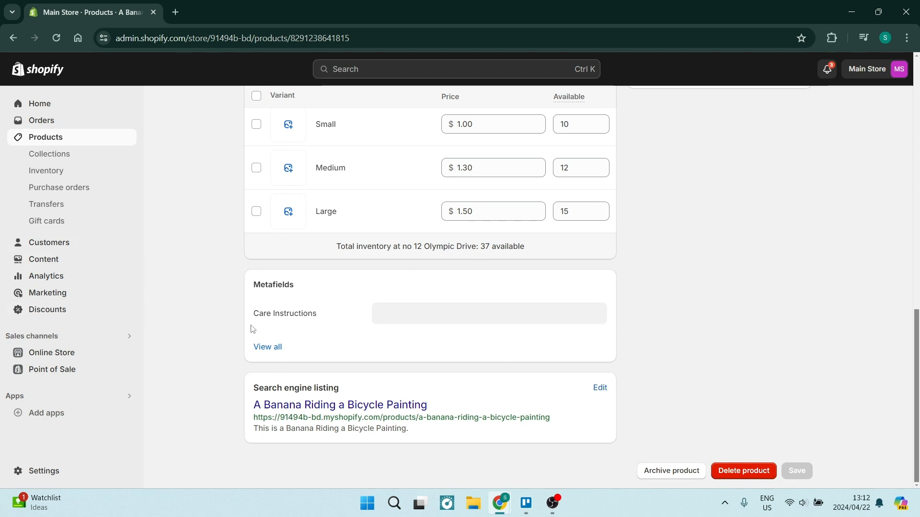
{"action": "left_click", "coordinate": [282, 318]}
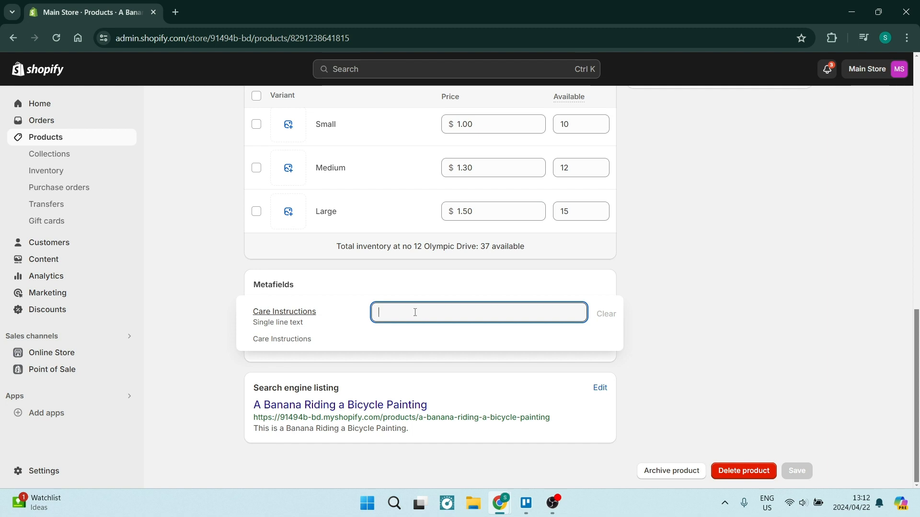
{"action": "type", "text": "Was"}
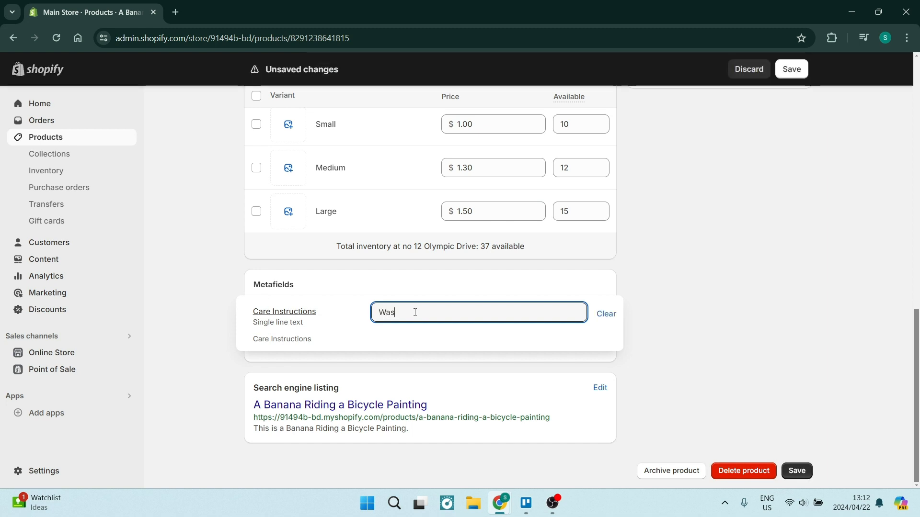
{"action": "type", "text": "h with Boiling Water"}
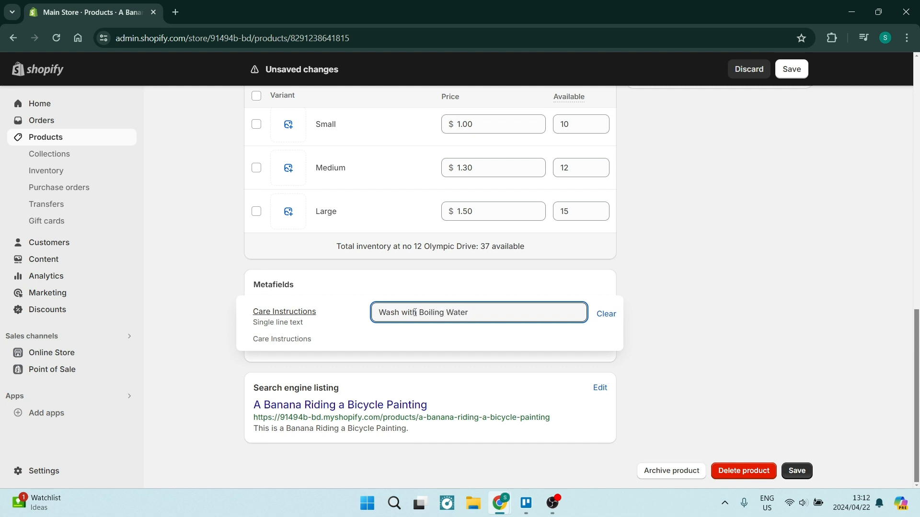
{"action": "left_click", "coordinate": [433, 287]}
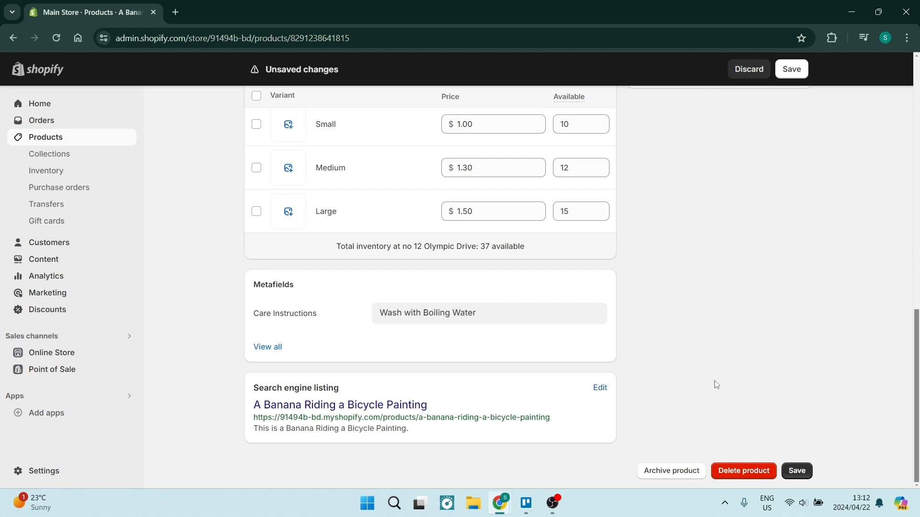
{"action": "left_click", "coordinate": [795, 472]}
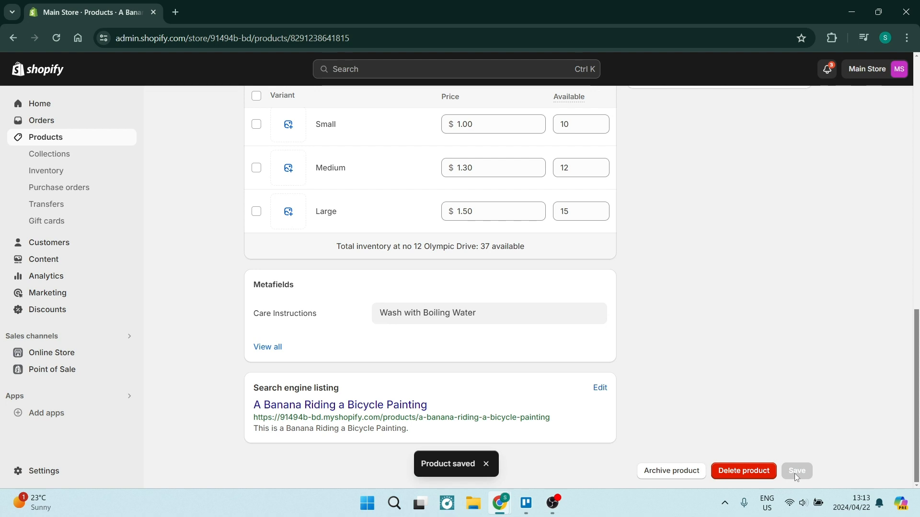
Step: Leave the product and open the online store's current Dawn theme for customization, using the desktop preview
{"action": "scroll", "coordinate": [342, 244], "scroll_direction": "up", "scroll_amount": 12}
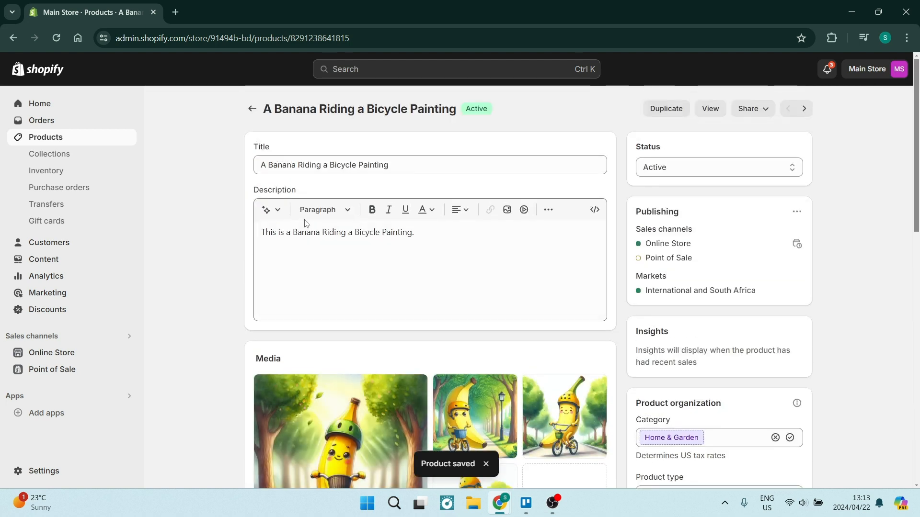
{"action": "left_click", "coordinate": [250, 109]}
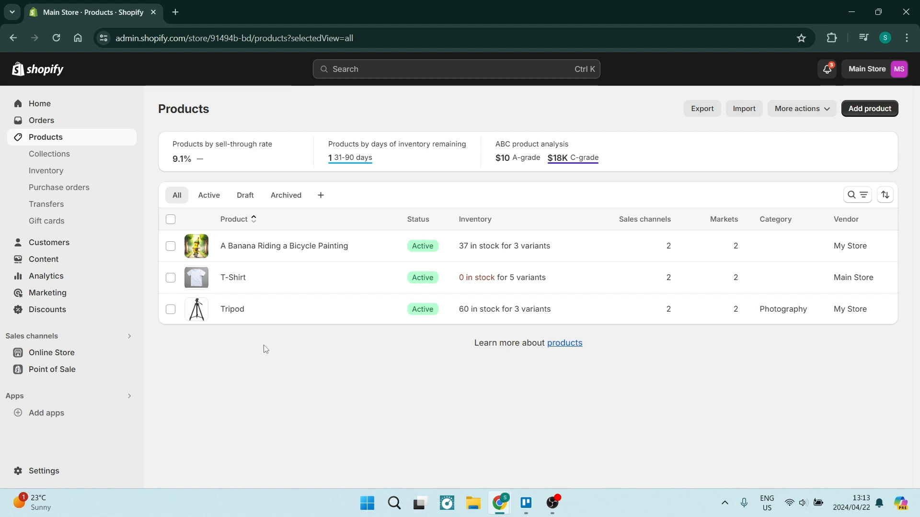
{"action": "left_click", "coordinate": [39, 355]}
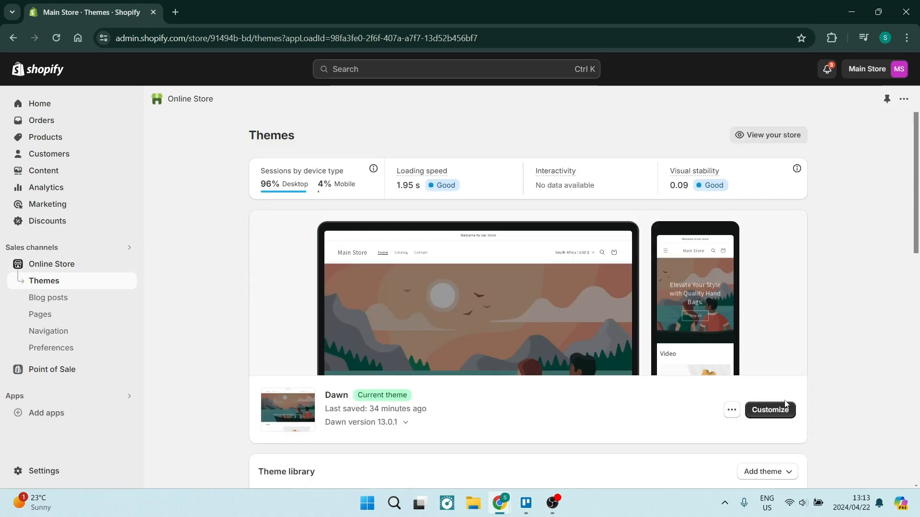
{"action": "left_click", "coordinate": [781, 415]}
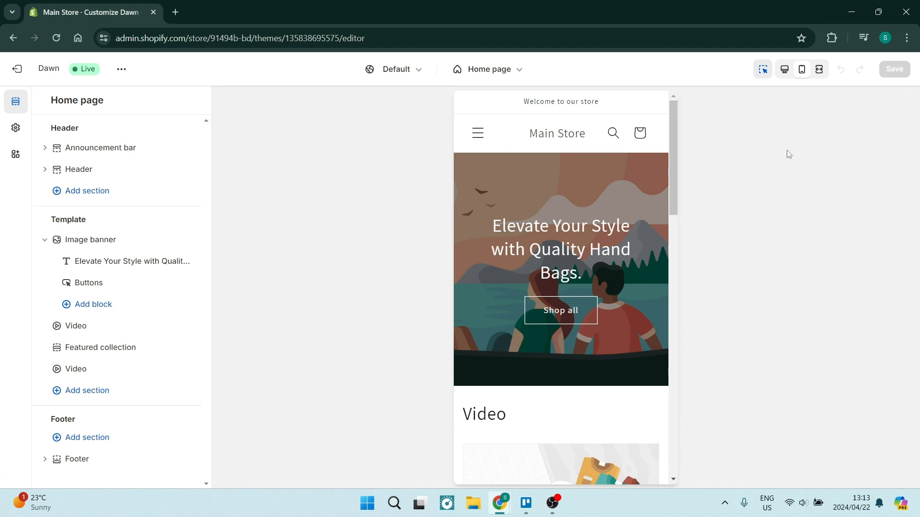
{"action": "left_click", "coordinate": [790, 70]}
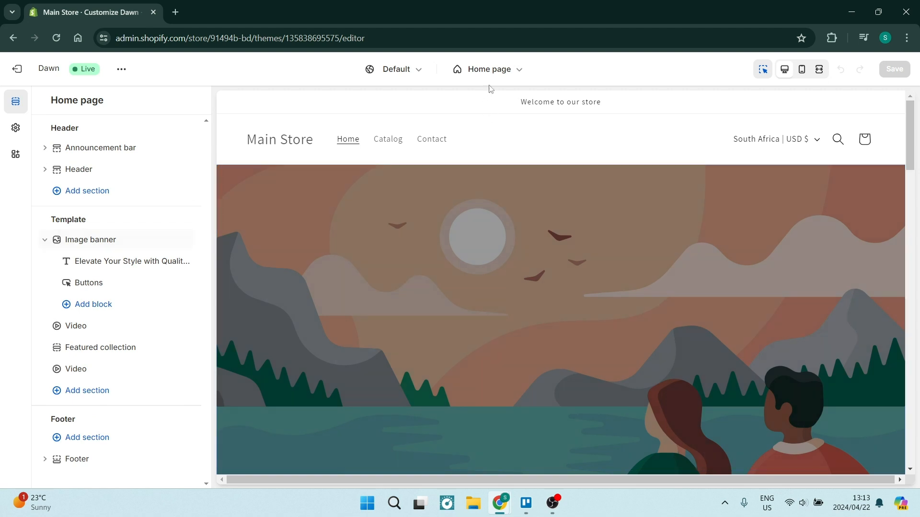
Step: Switch the theme customization from the home page to the Default product template
{"action": "left_click", "coordinate": [489, 71]}
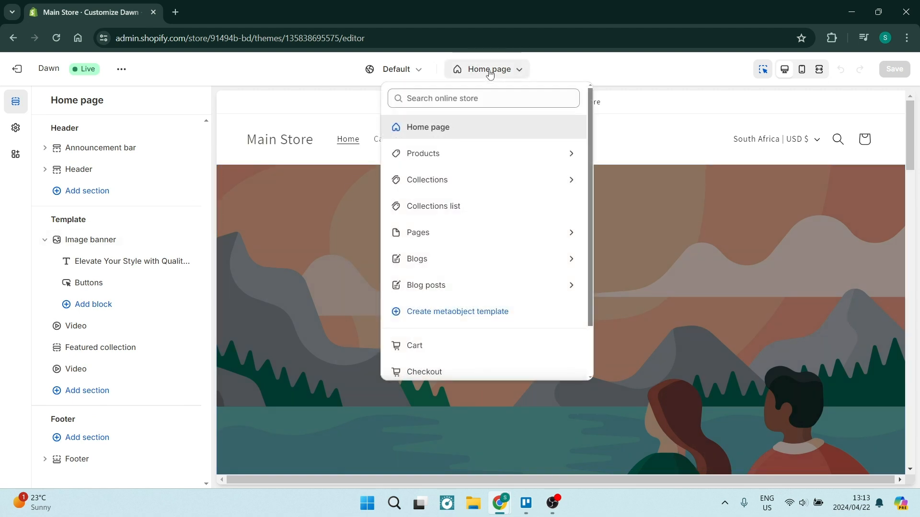
{"action": "left_click", "coordinate": [463, 156]}
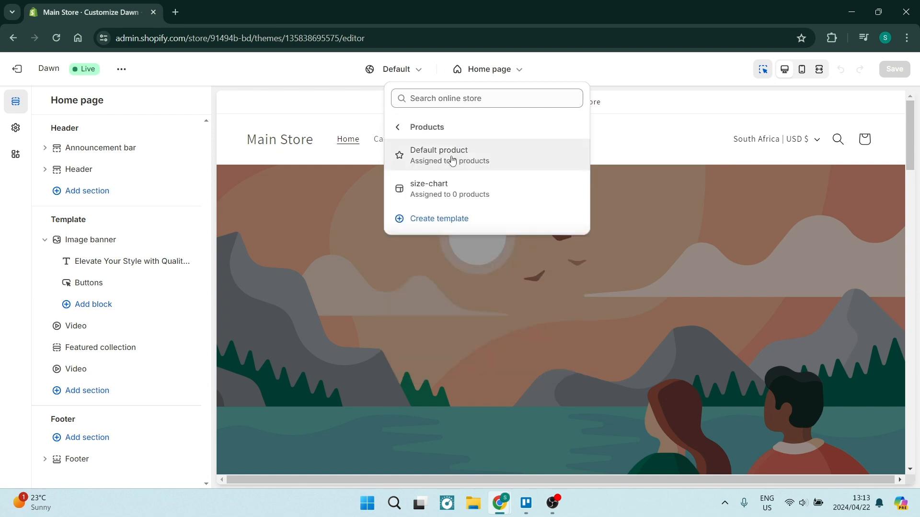
{"action": "left_click", "coordinate": [450, 156]}
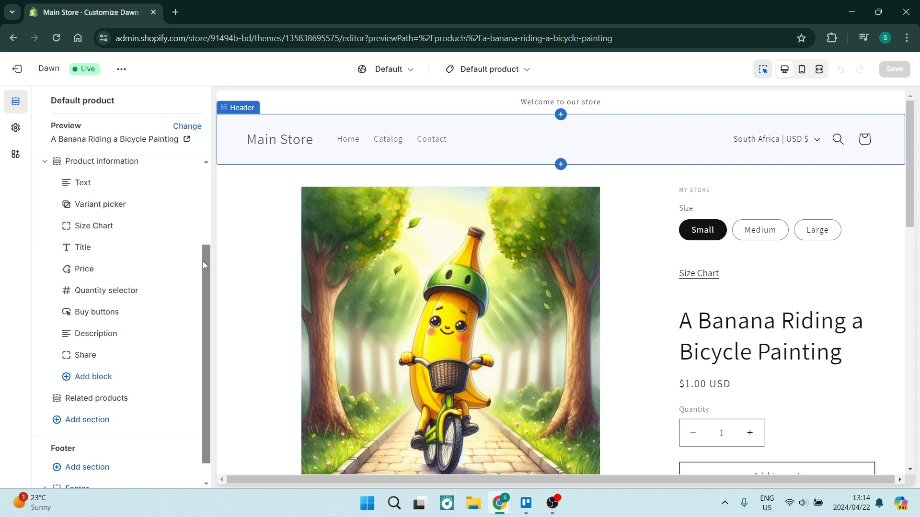
Step: Add a Collapsible row block to the Product information section and open the new block's settings
{"action": "scroll", "coordinate": [126, 282], "scroll_direction": "up", "scroll_amount": 2}
{"action": "scroll", "coordinate": [126, 279], "scroll_direction": "down", "scroll_amount": 2}
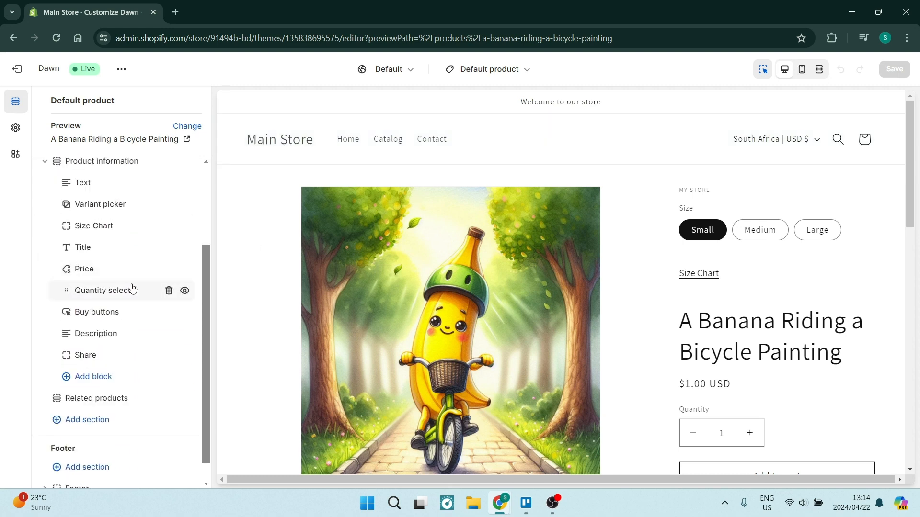
{"action": "scroll", "coordinate": [432, 284], "scroll_direction": "down", "scroll_amount": 1}
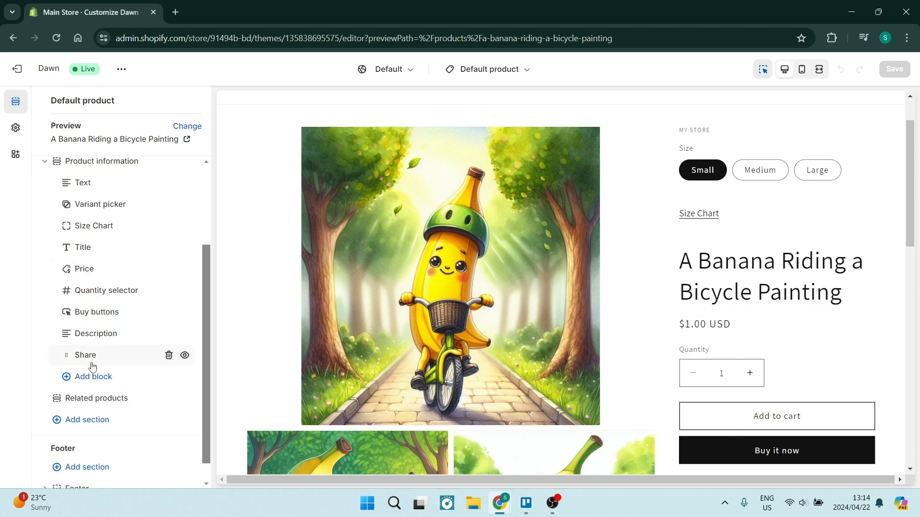
{"action": "left_click", "coordinate": [88, 380]}
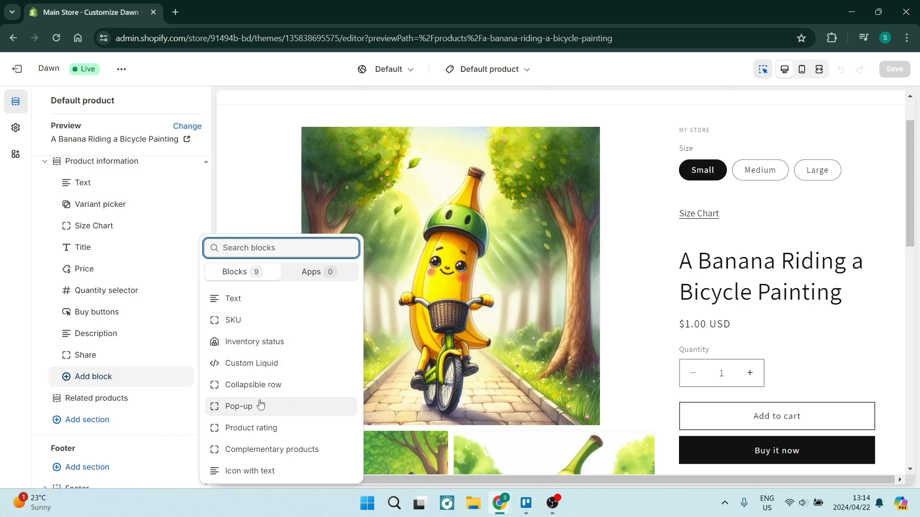
{"action": "left_click", "coordinate": [247, 386]}
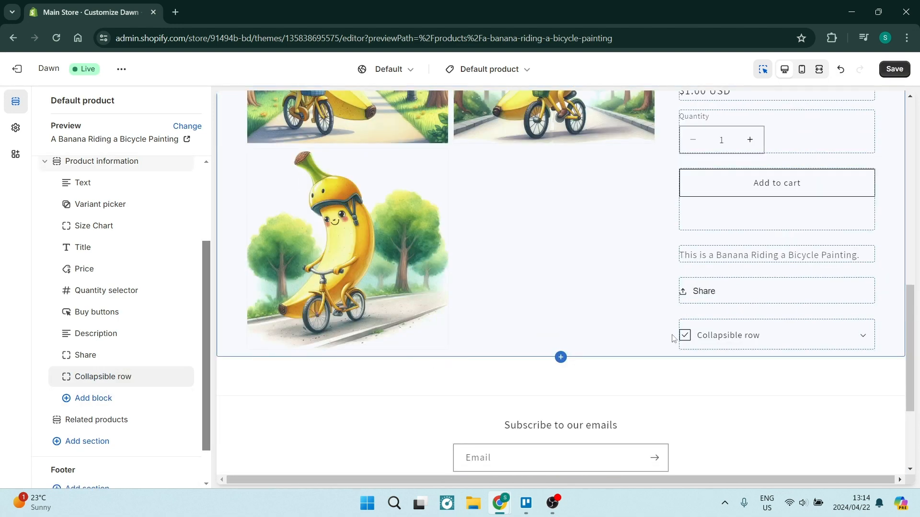
{"action": "left_click", "coordinate": [734, 337]}
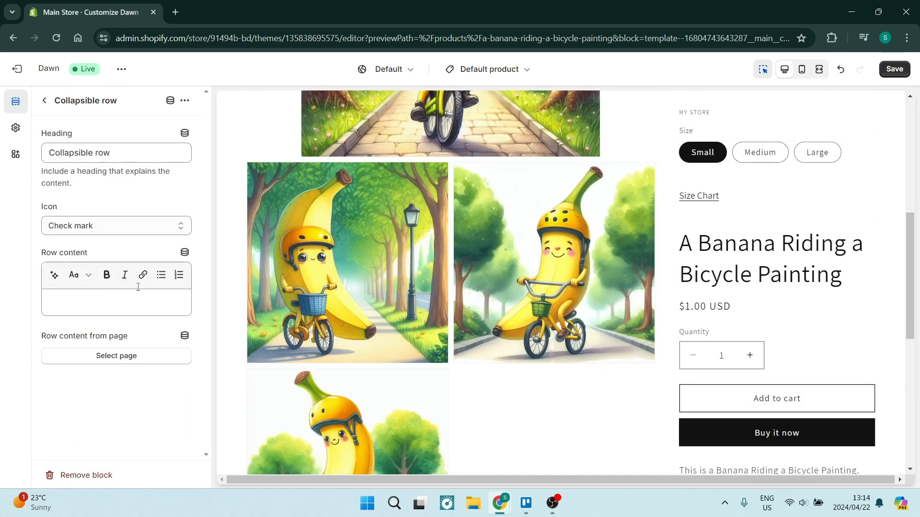
Step: Connect the collapsible row's content to the product's Care Instructions metafield as a dynamic source
{"action": "left_click", "coordinate": [136, 294]}
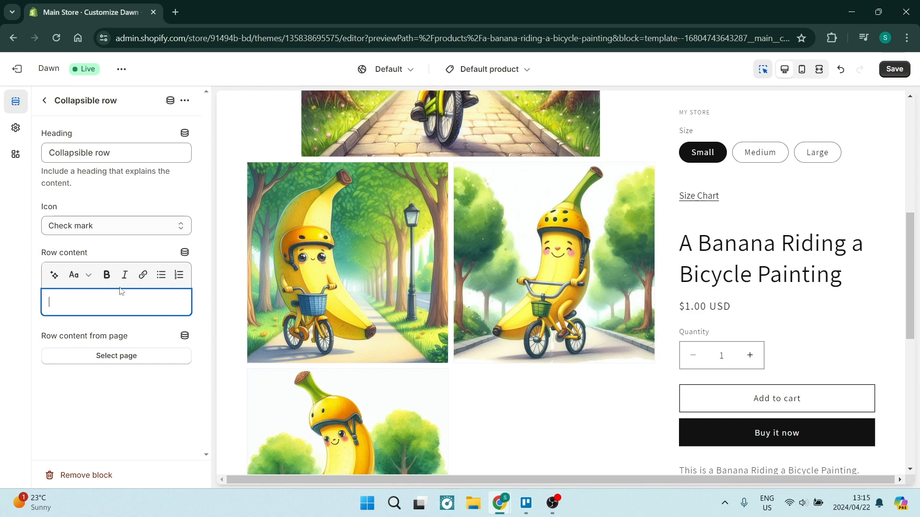
{"action": "left_click", "coordinate": [185, 253]}
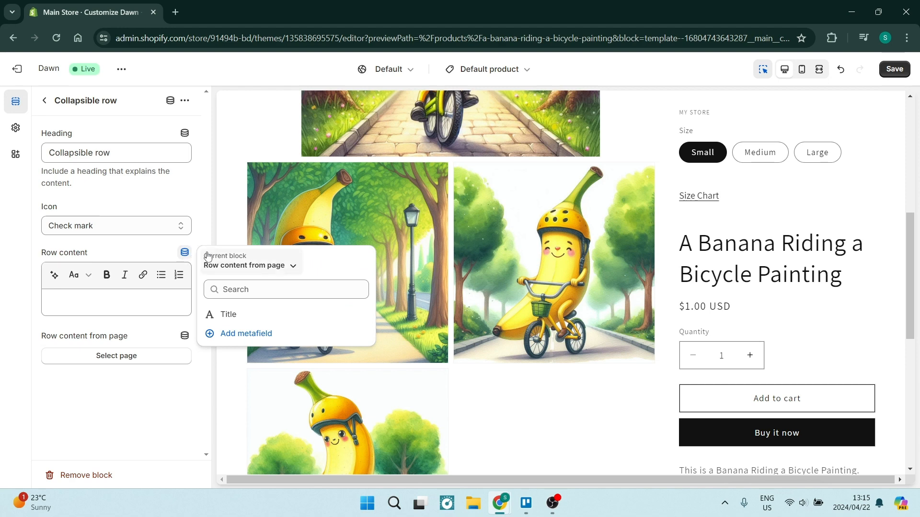
{"action": "left_click", "coordinate": [288, 270]}
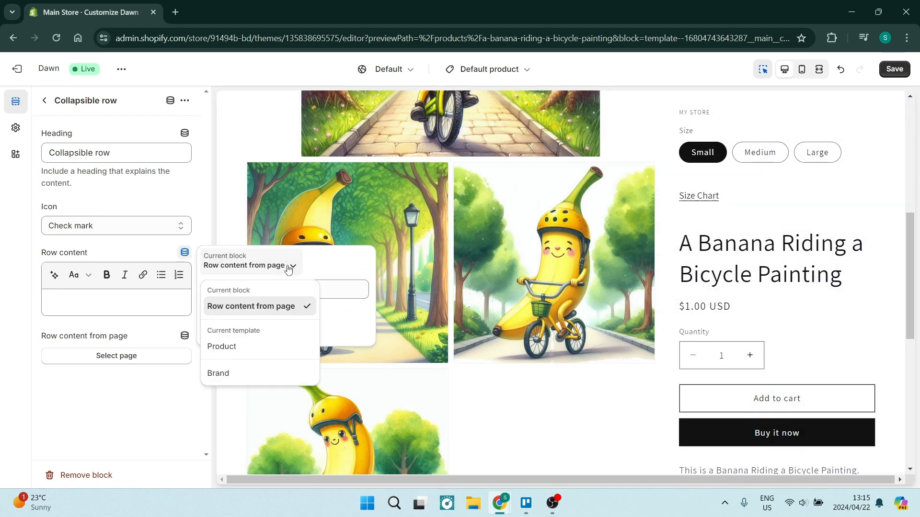
{"action": "left_click", "coordinate": [227, 353]}
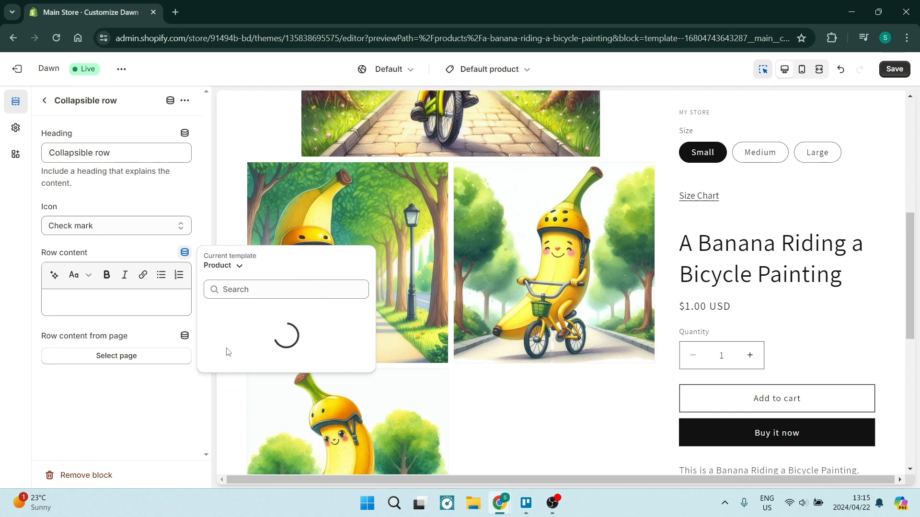
{"action": "left_click", "coordinate": [251, 291]}
{"action": "type", "text": "C"}
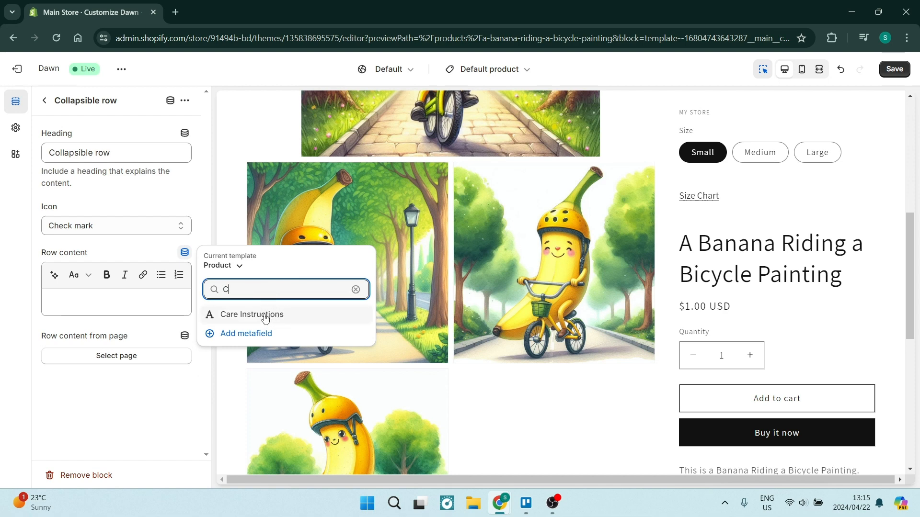
{"action": "left_click", "coordinate": [265, 317]}
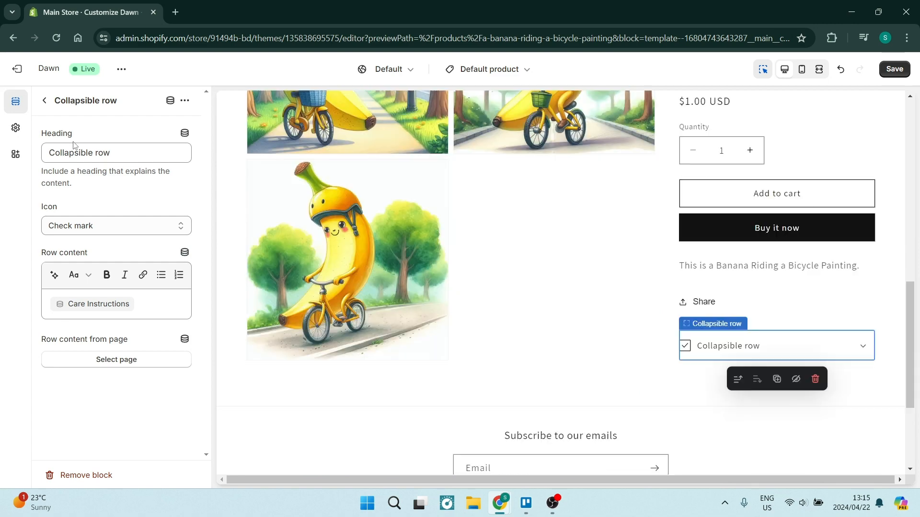
Step: Replace the collapsible row's heading with "Care Instructions"
{"action": "left_click", "coordinate": [118, 151]}
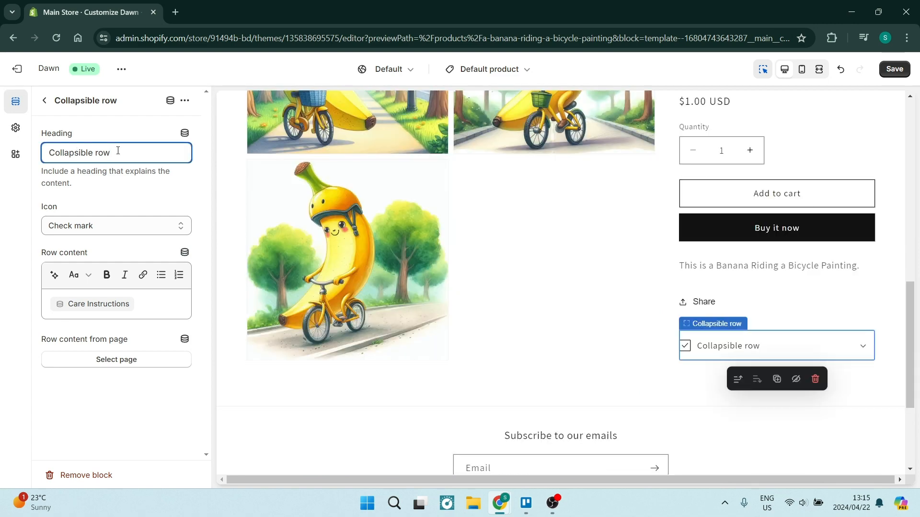
{"action": "key", "text": "BackSpace"}
{"action": "key", "text": "BackSpace"}
{"action": "key", "text": "BackSpace"}
{"action": "key", "text": "BackSpace"}
{"action": "key", "text": "BackSpace"}
{"action": "key", "text": "BackSpace"}
{"action": "key", "text": "BackSpace"}
{"action": "key", "text": "BackSpace"}
{"action": "key", "text": "BackSpace"}
{"action": "key", "text": "BackSpace"}
{"action": "type", "text": "Care "}
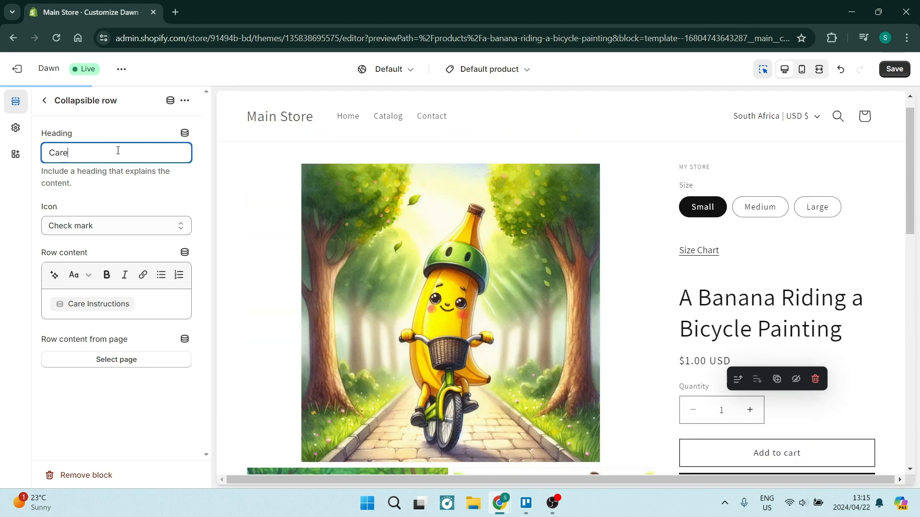
{"action": "type", "text": "Instruc"}
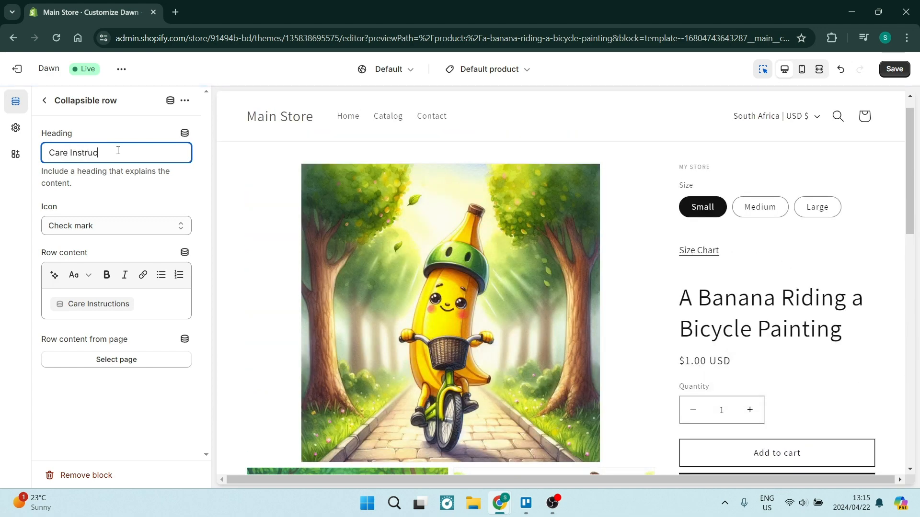
{"action": "type", "text": "tions"}
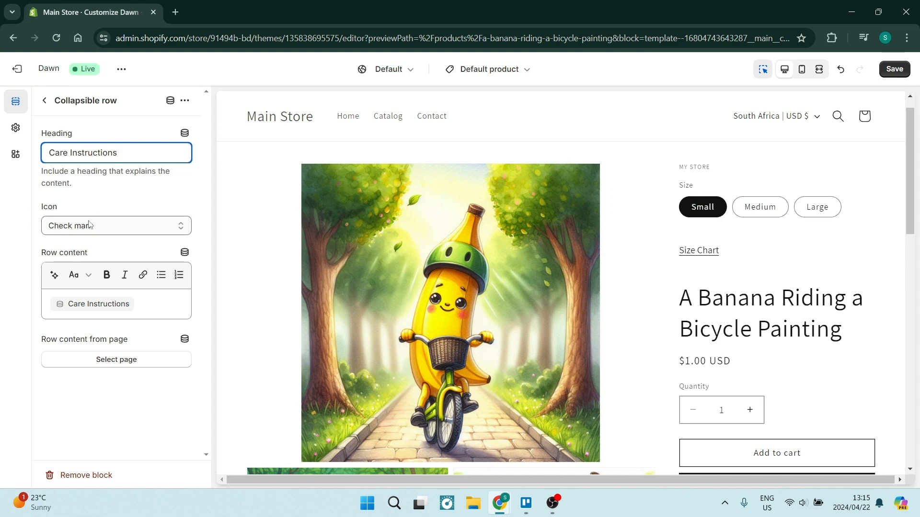
Step: Set the icon of the Care Instructions collapsible row to Washing
{"action": "left_click", "coordinate": [118, 229]}
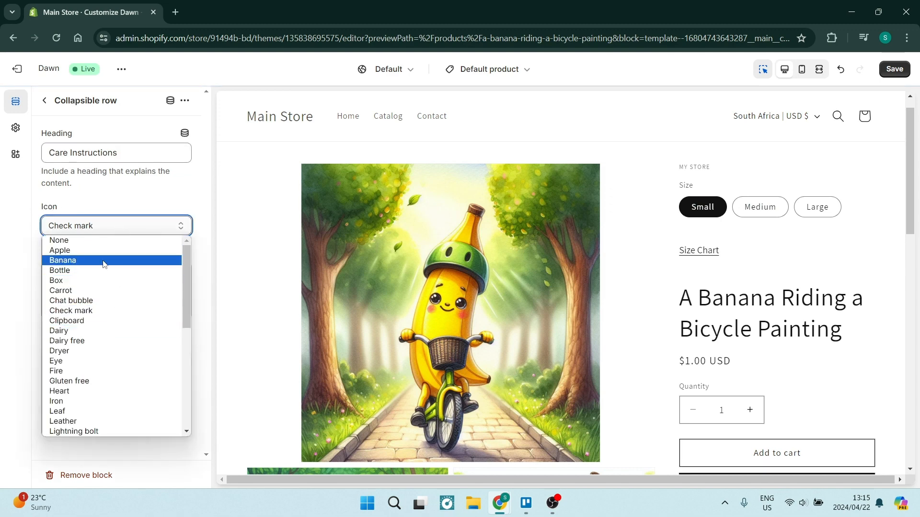
{"action": "scroll", "coordinate": [108, 321], "scroll_direction": "down", "scroll_amount": 8}
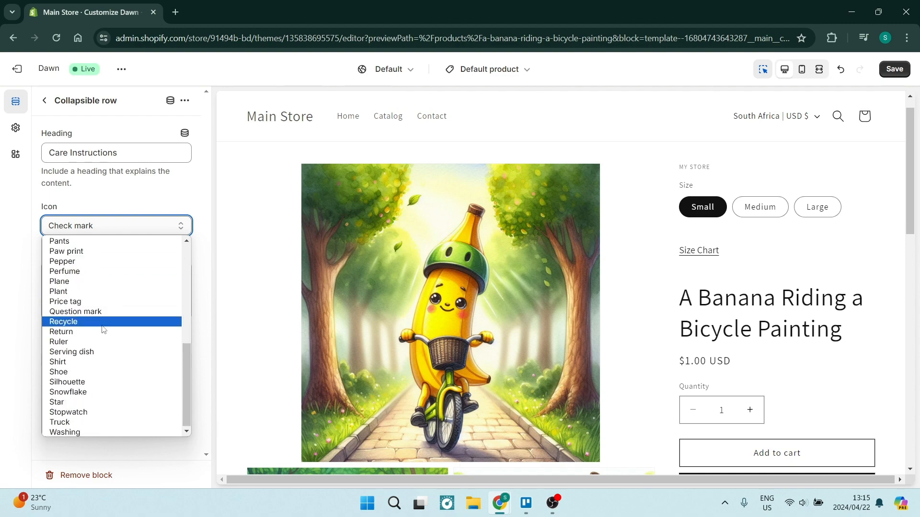
{"action": "left_click", "coordinate": [76, 433]}
Step: Expand the Care Instructions row in the product preview and check its content on the page
{"action": "scroll", "coordinate": [688, 290], "scroll_direction": "down", "scroll_amount": 1}
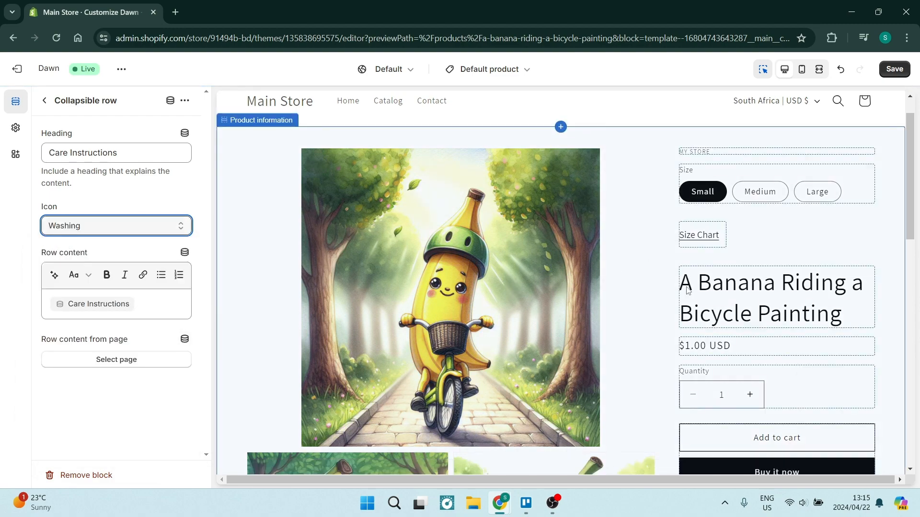
{"action": "scroll", "coordinate": [687, 290], "scroll_direction": "down", "scroll_amount": 5}
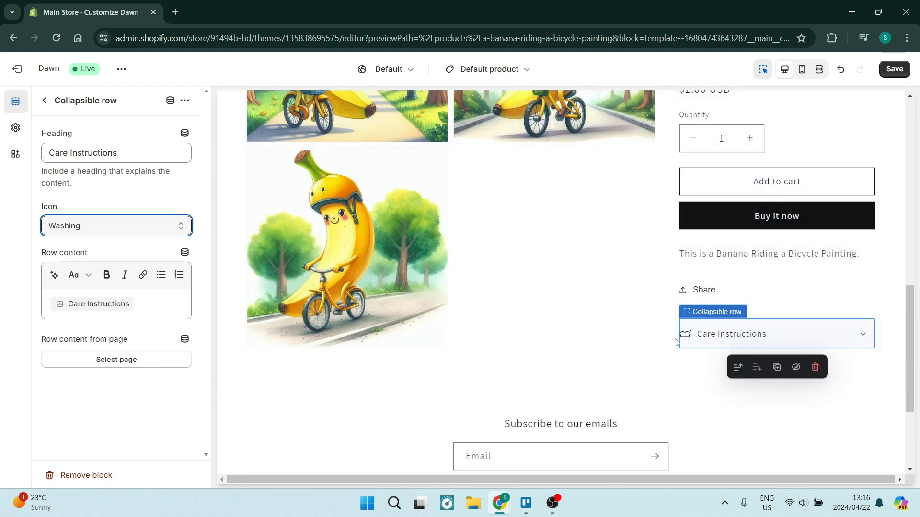
{"action": "left_click", "coordinate": [864, 336]}
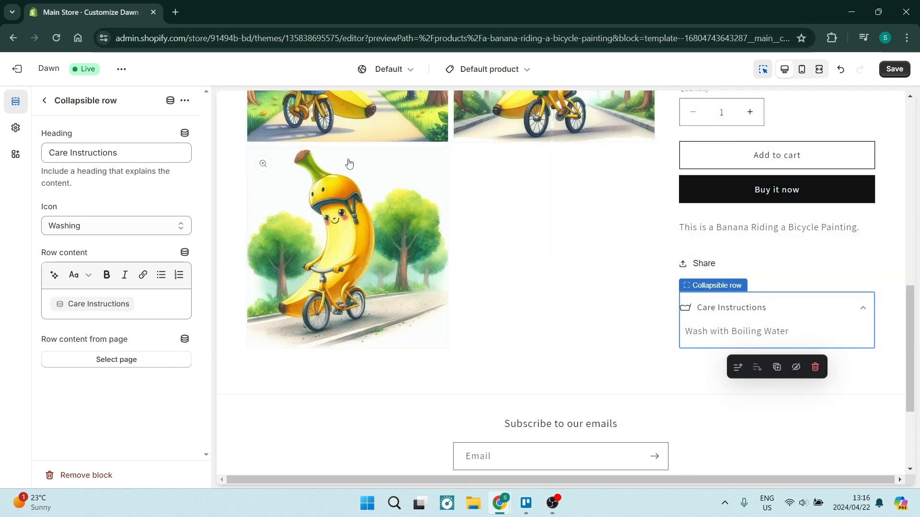
{"action": "scroll", "coordinate": [575, 280], "scroll_direction": "up", "scroll_amount": 1}
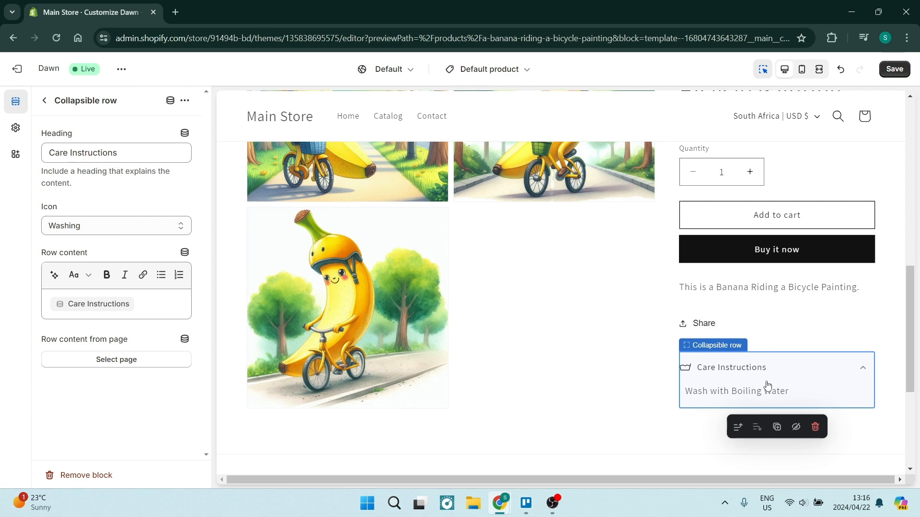
{"action": "scroll", "coordinate": [578, 297], "scroll_direction": "up", "scroll_amount": 10}
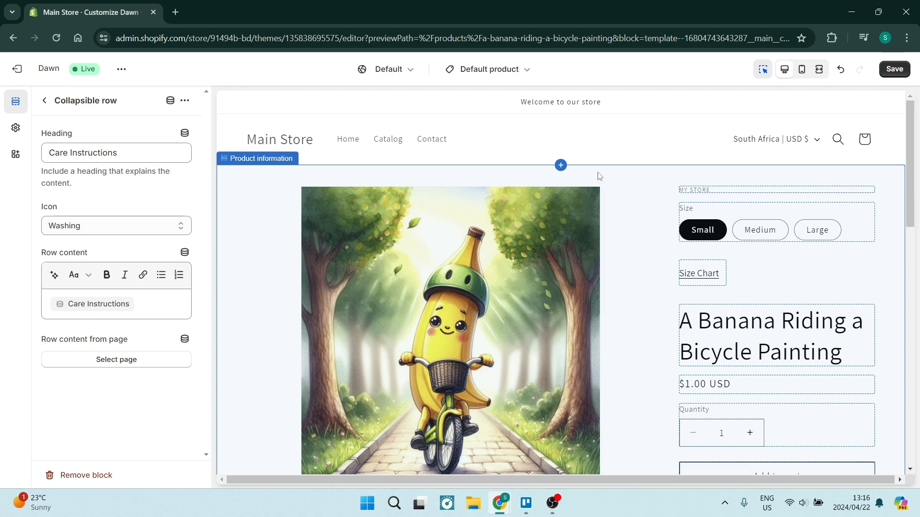
Step: Save the product template changes and review the product's page in the live store
{"action": "left_click", "coordinate": [894, 69]}
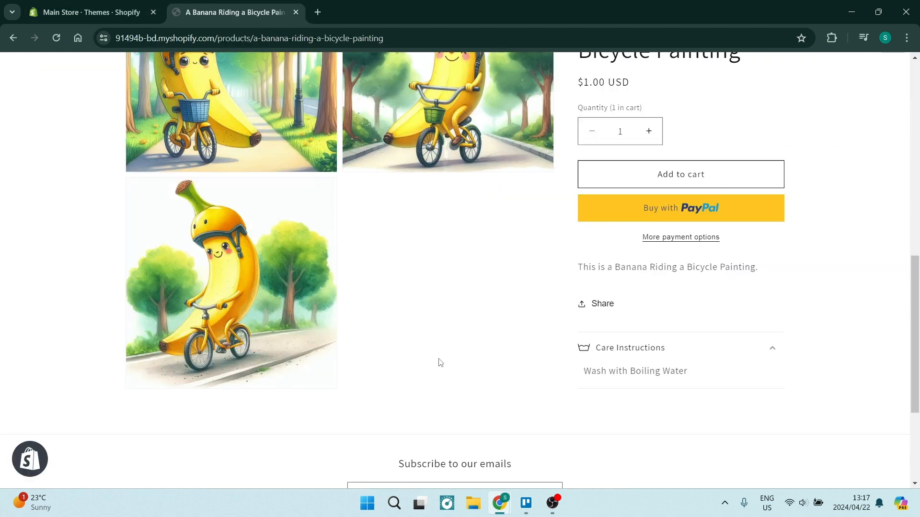
{"action": "scroll", "coordinate": [436, 344], "scroll_direction": "up", "scroll_amount": 2}
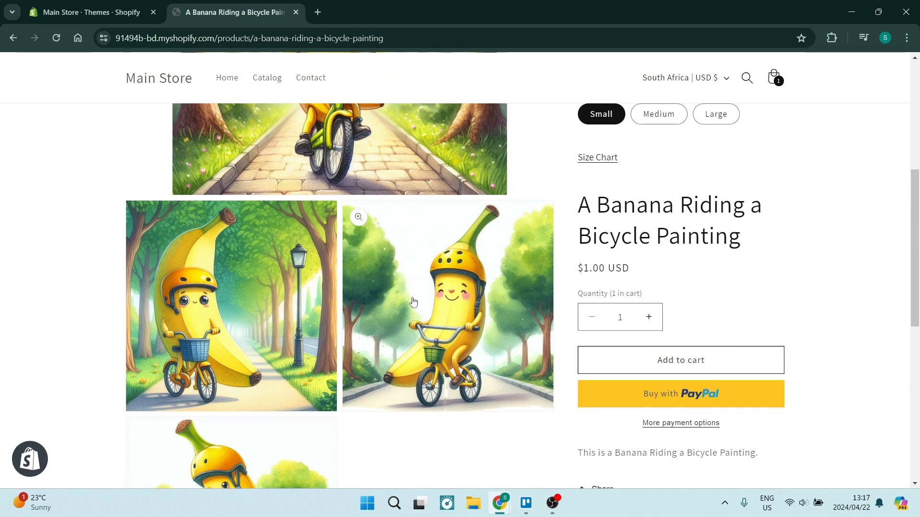